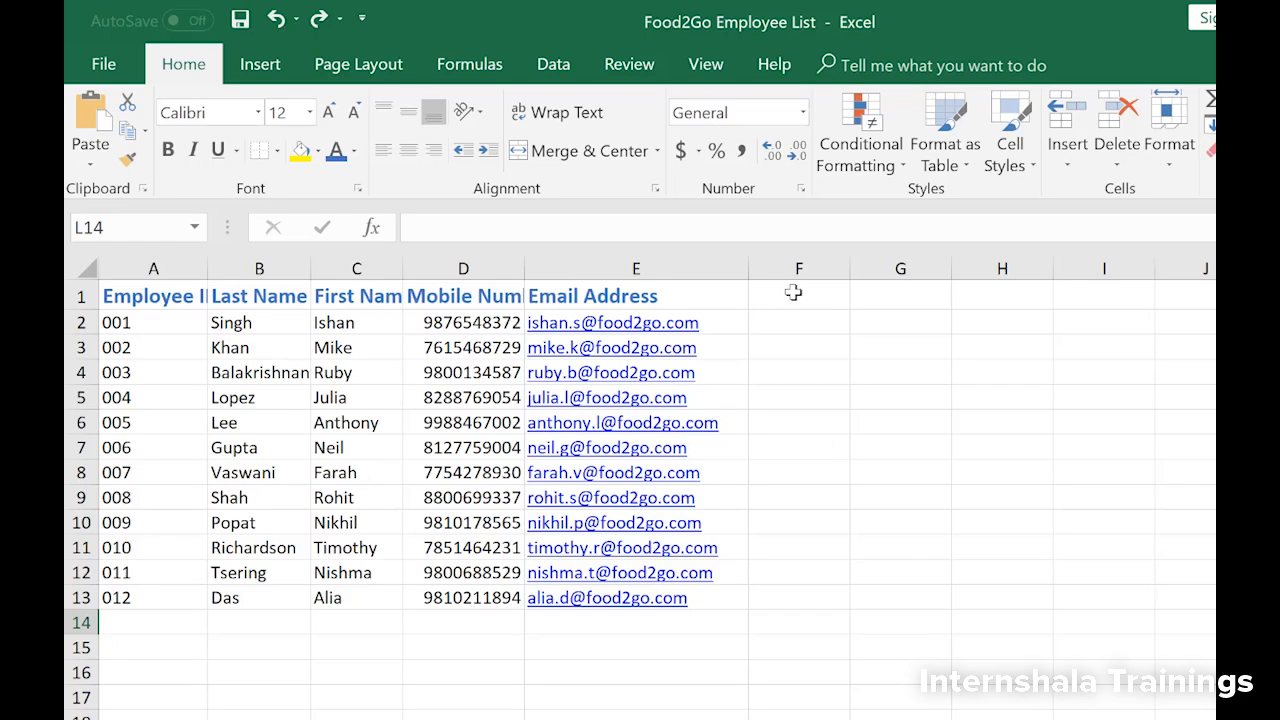
- Add the column header "Employee Tenure (months)" in cell F1
left_click(793, 292)
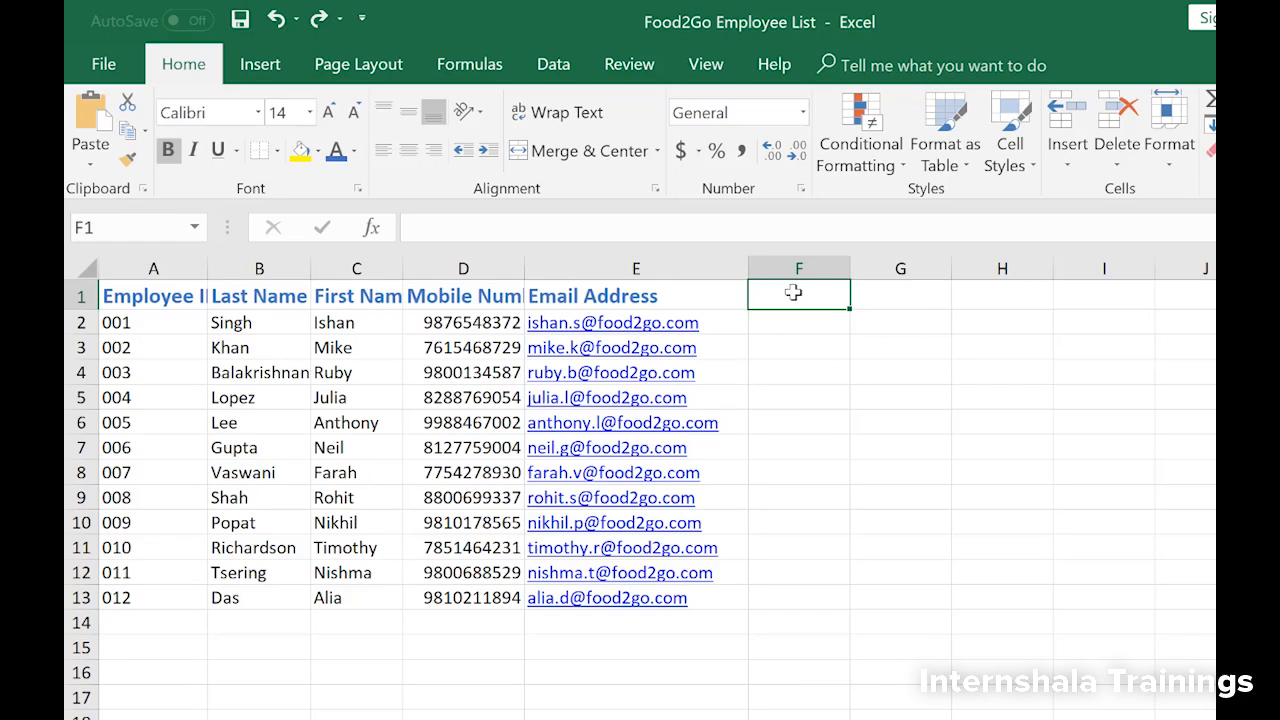
type("Empl")
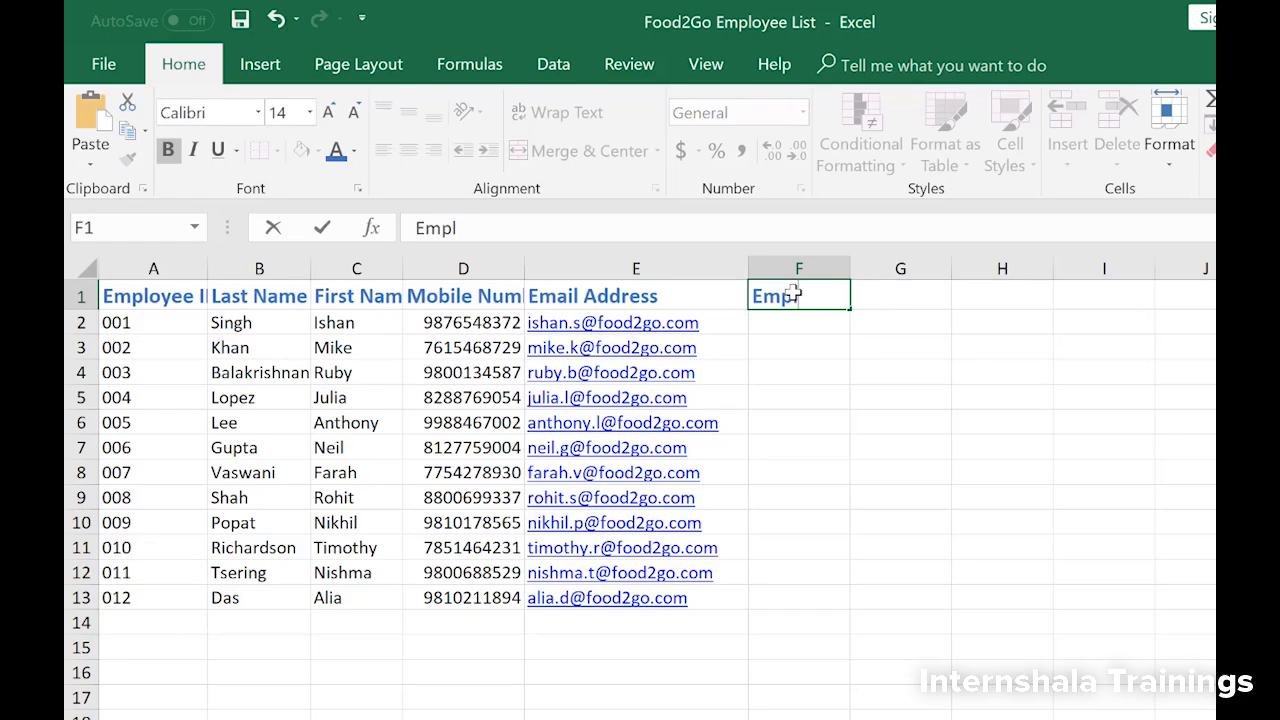
type("oyee Tenur")
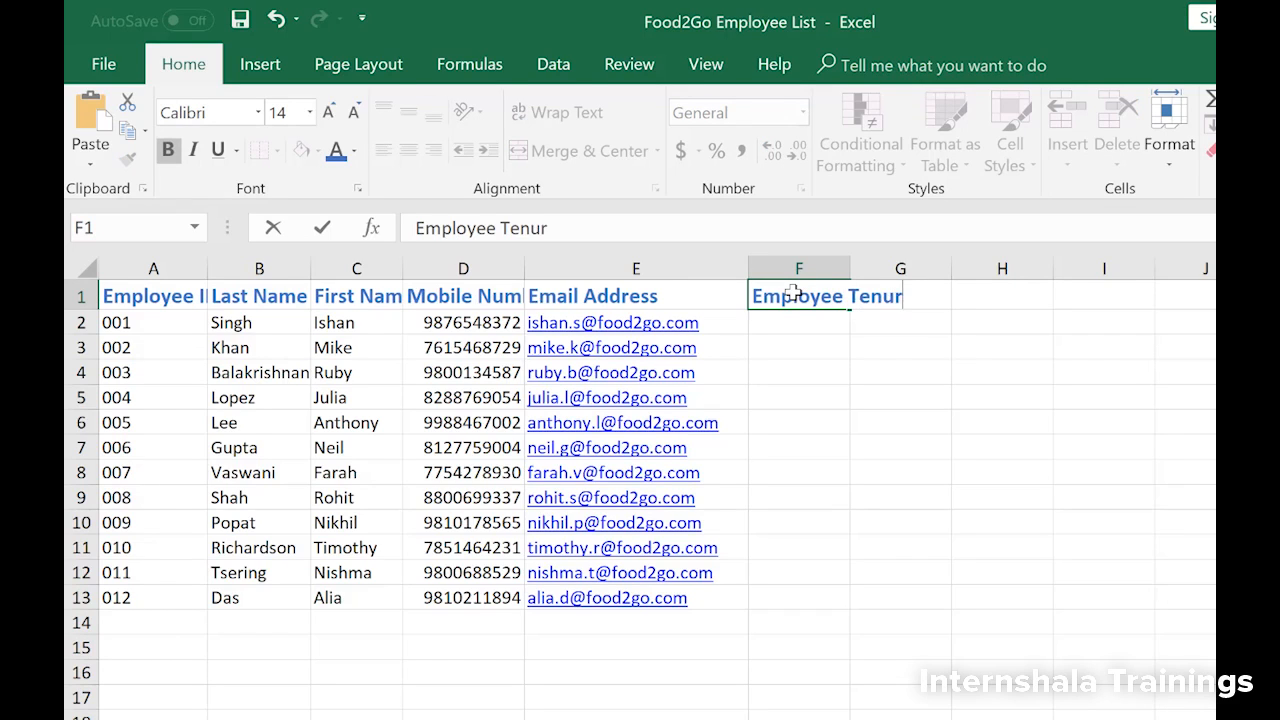
type("e (months)")
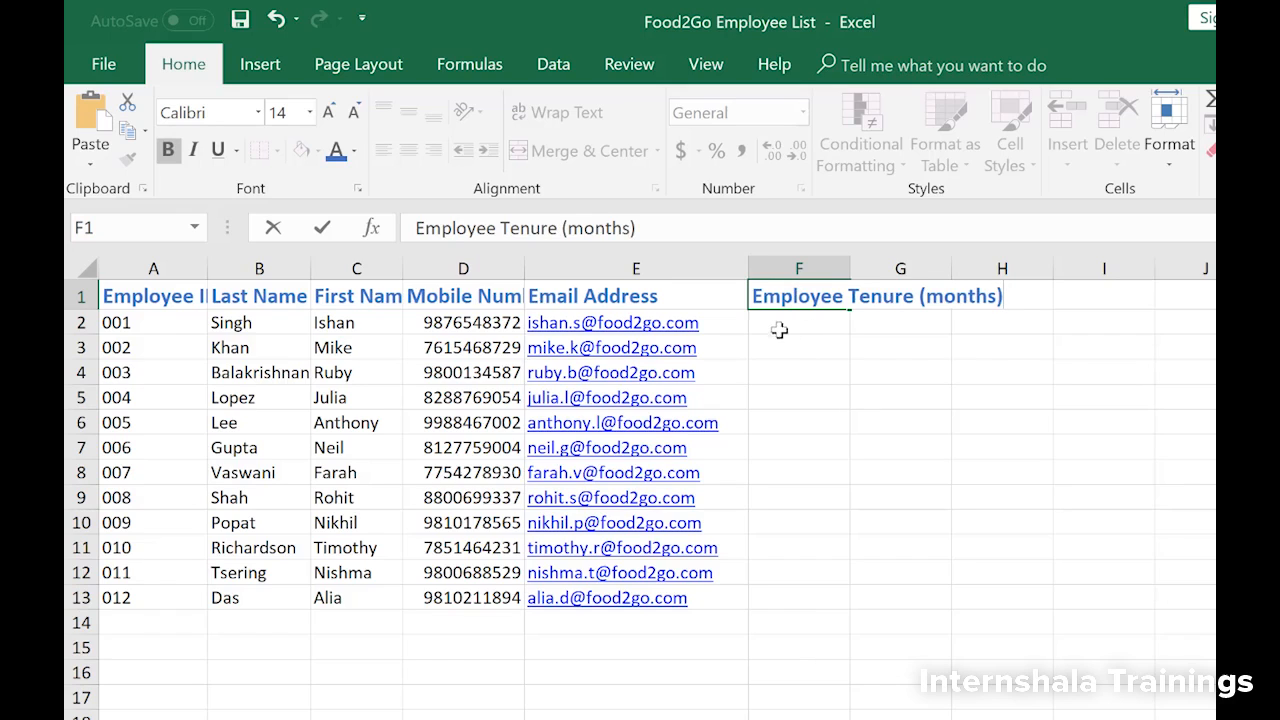
- Enter the tenure values 1, 2, 5, 6 and 7 in cells F2 to F6
left_click(776, 324)
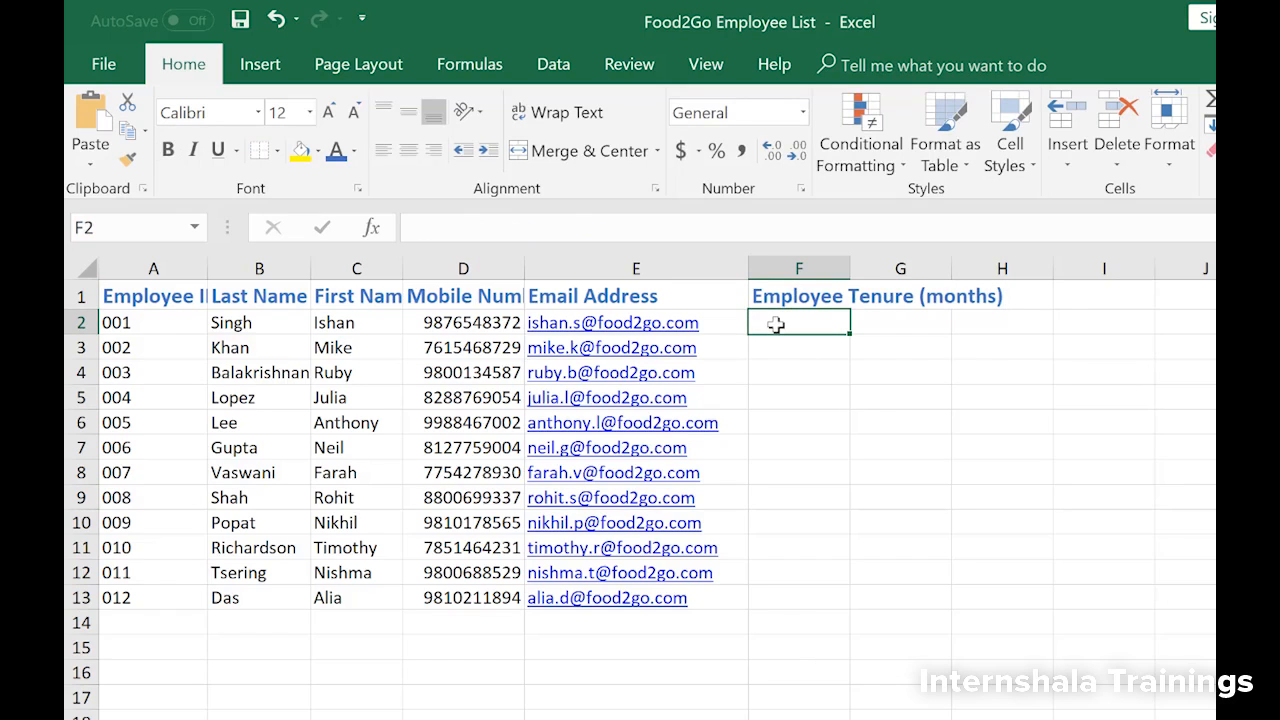
type("1")
key("Return")
type("2")
key("Return")
type("5")
key("Return")
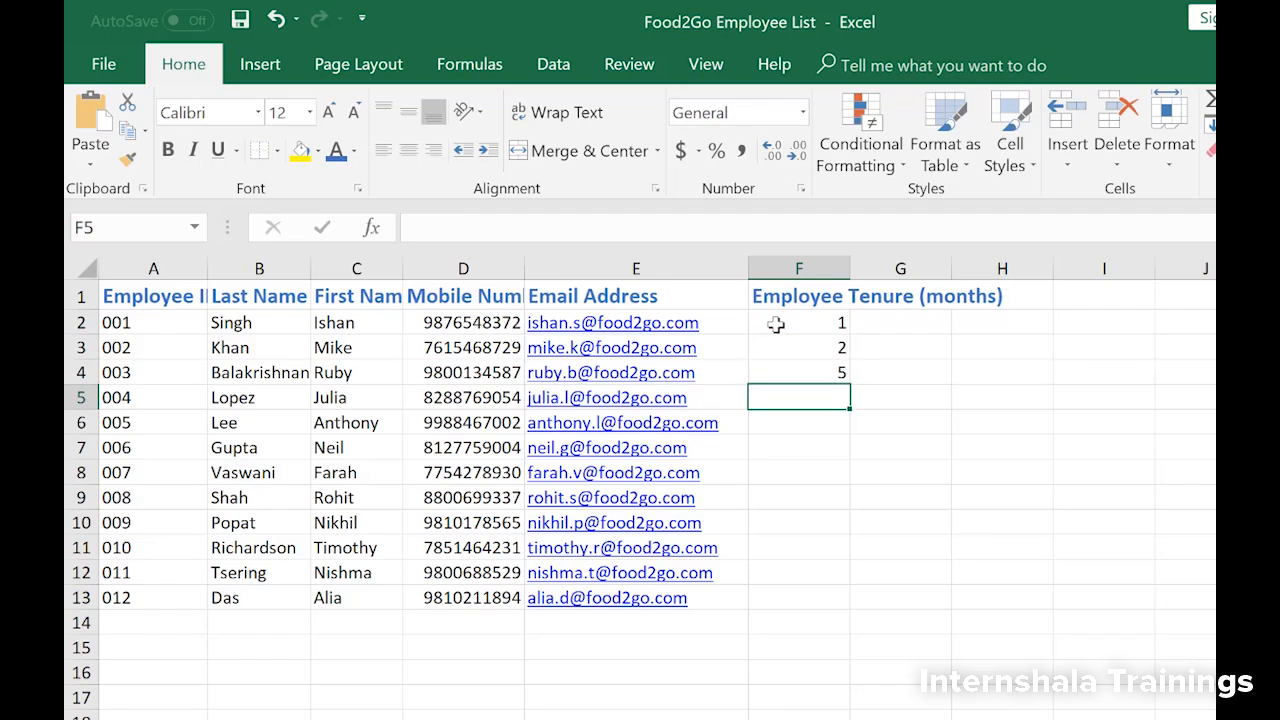
type("6")
key("Return")
type("7")
key("Return")
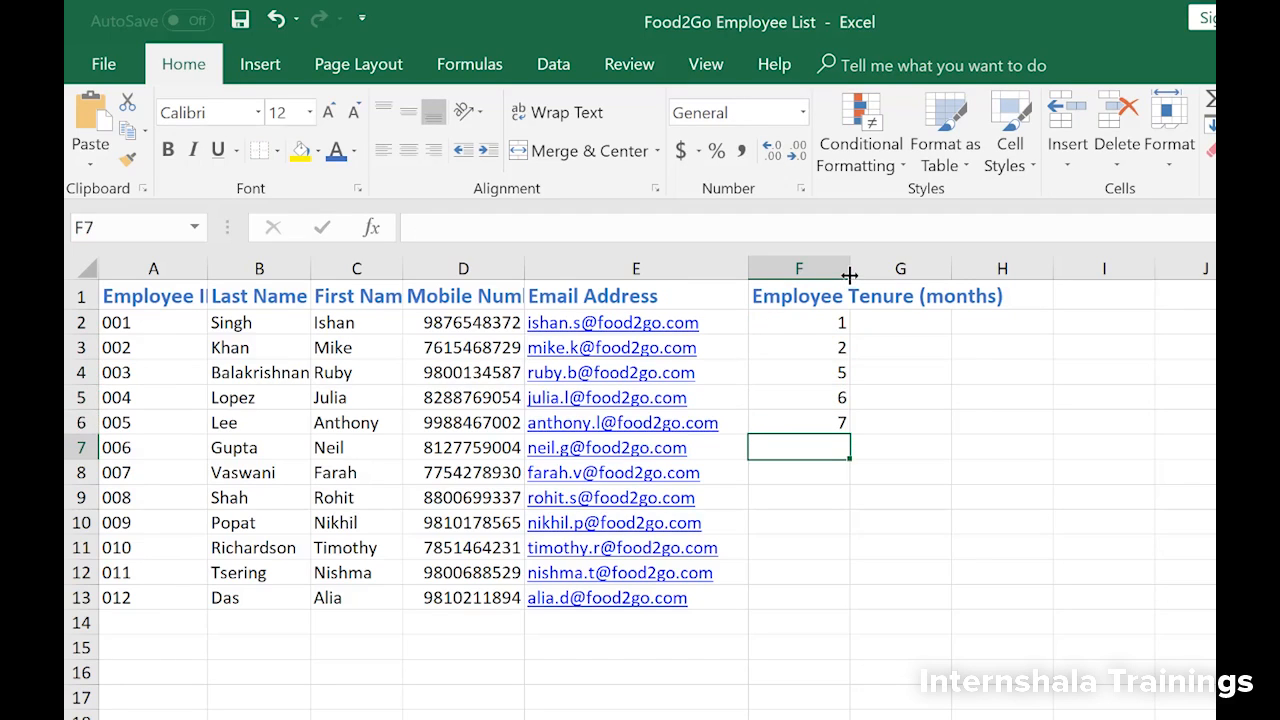
- Try widening column F to fit its full header, and undo the resize
left_click_drag(849, 275, 1003, 272)
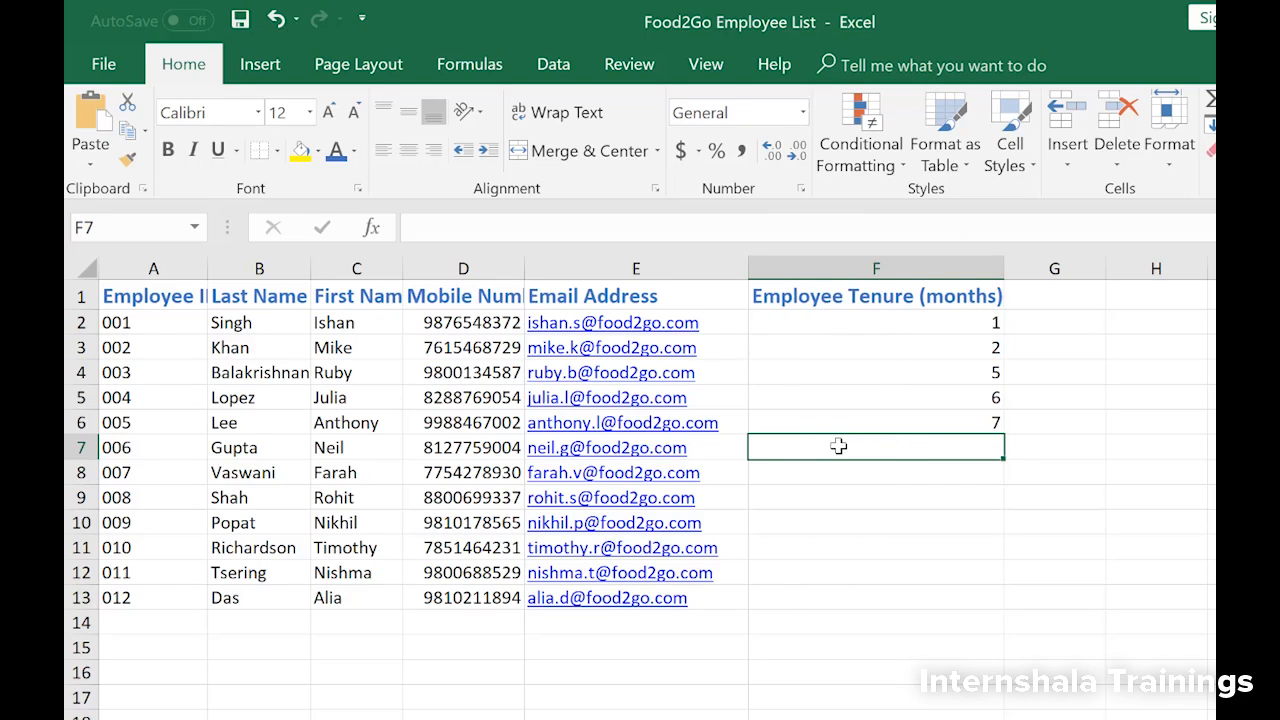
left_click(276, 20)
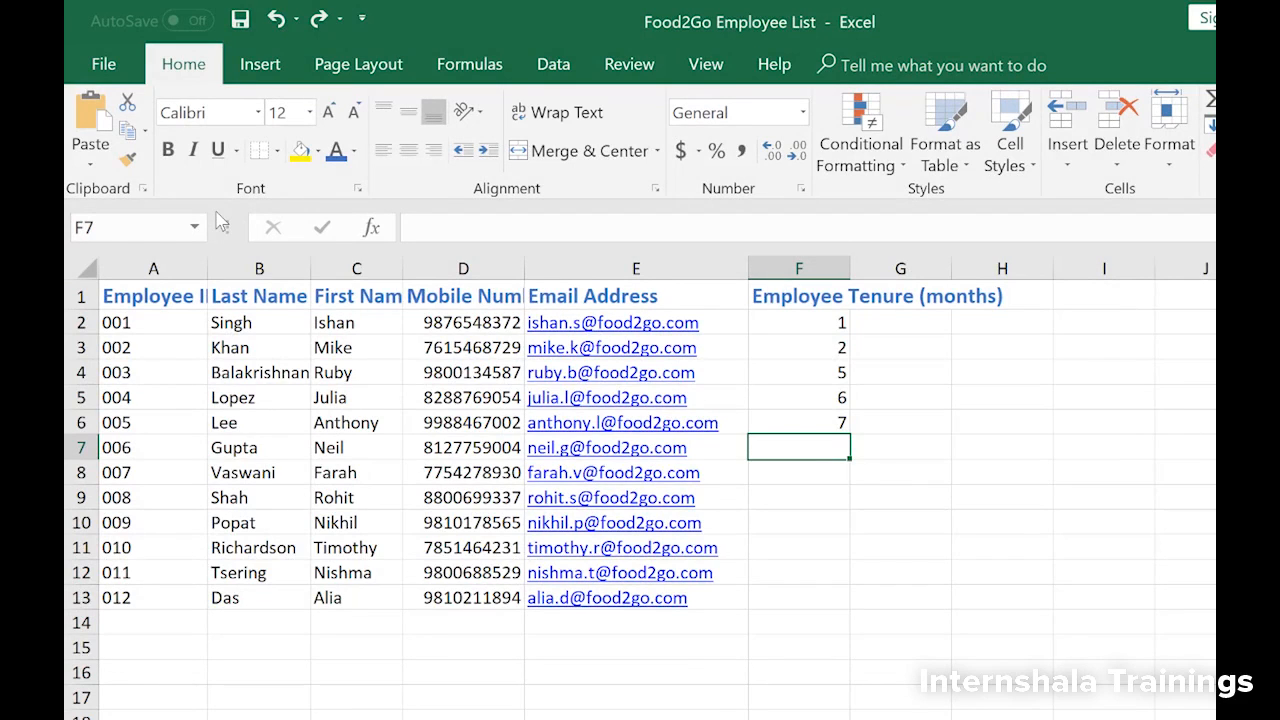
- Wrap the text of header row 1 and align it to the centre horizontally and the middle vertically
left_click(90, 297)
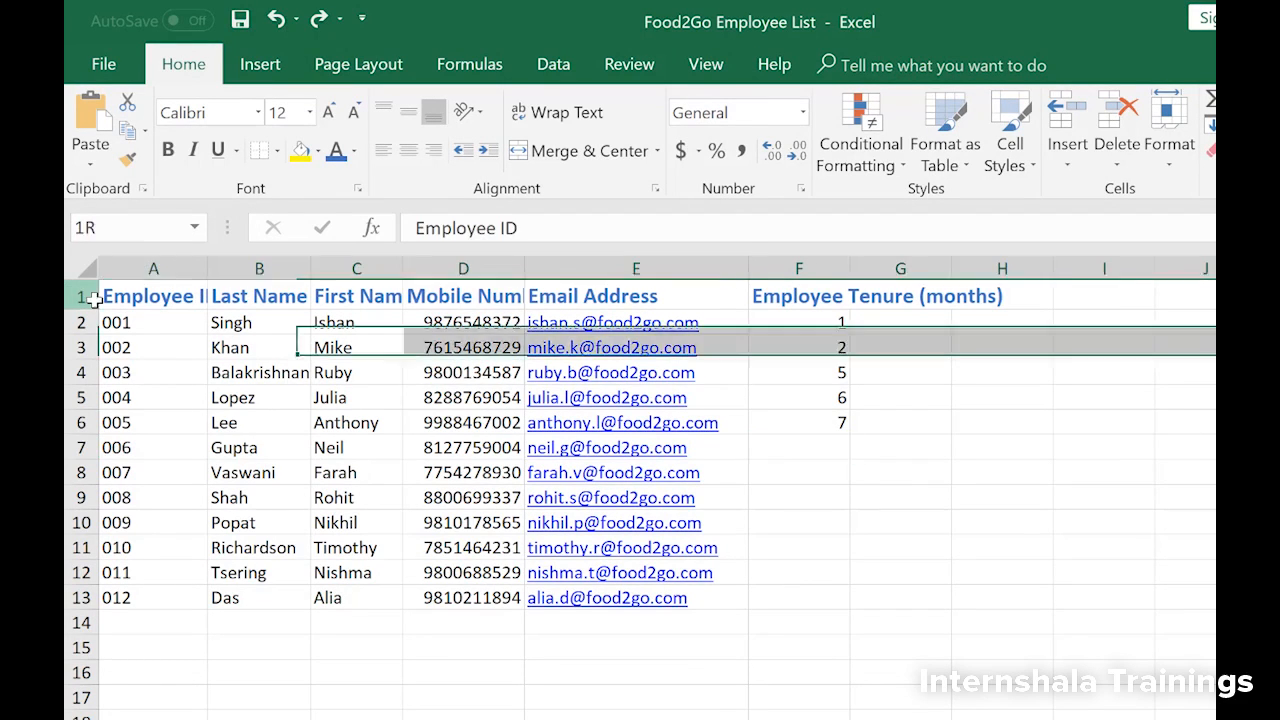
left_click(604, 114)
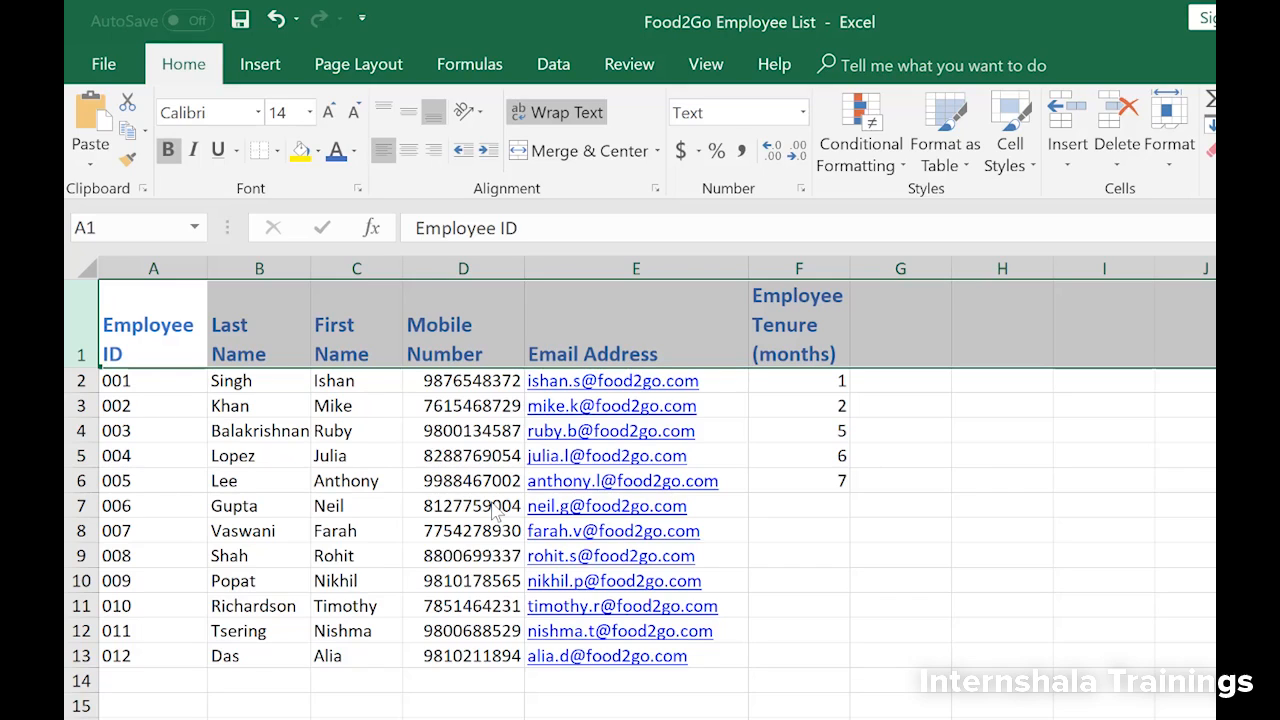
left_click(80, 340)
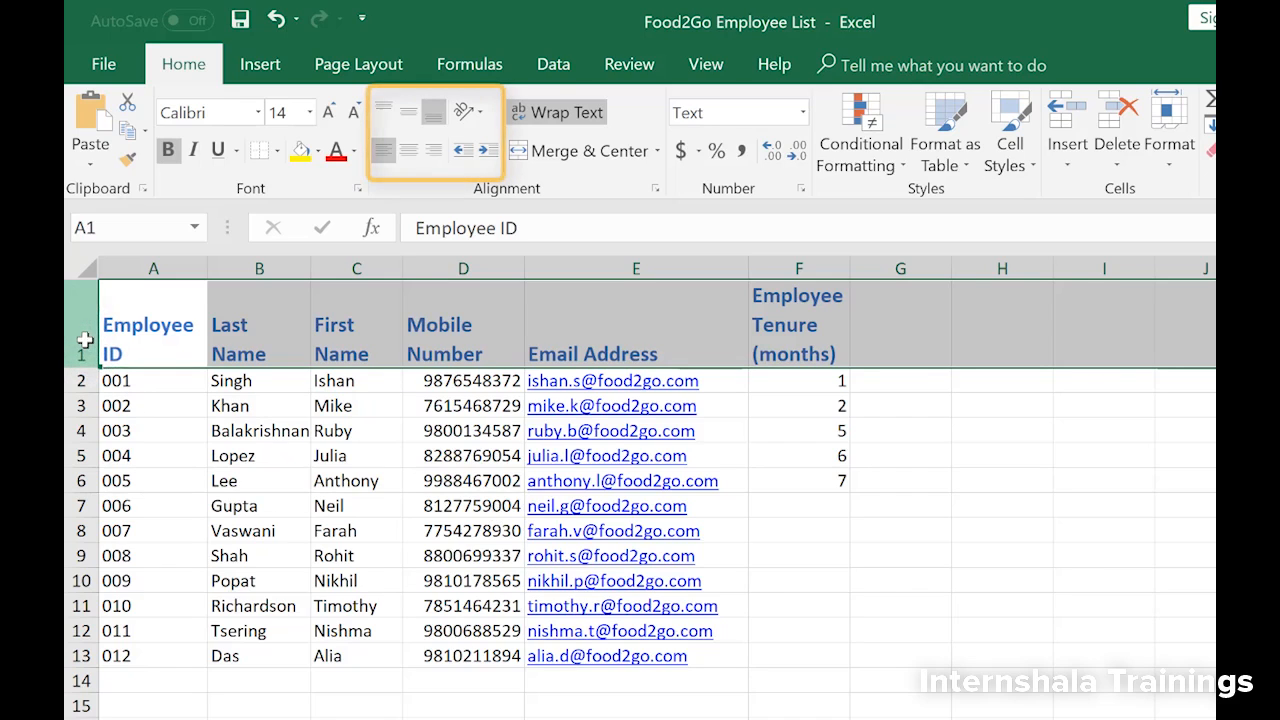
left_click(406, 155)
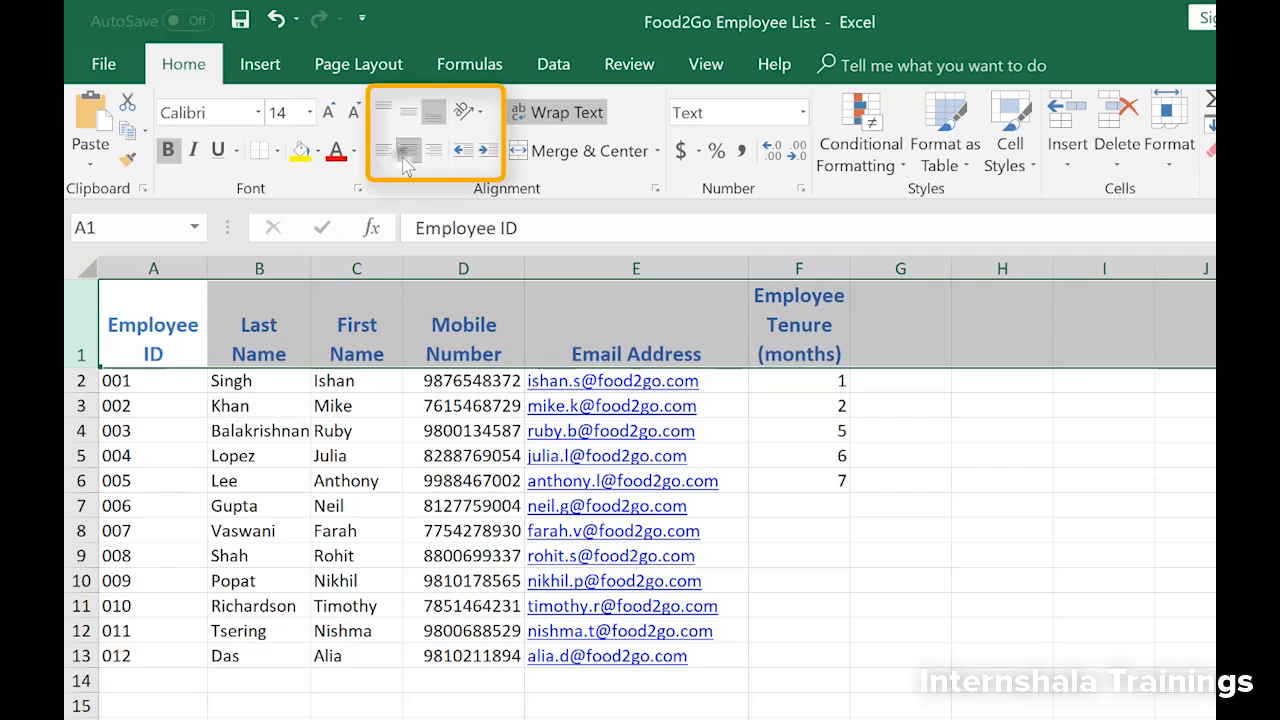
left_click(409, 113)
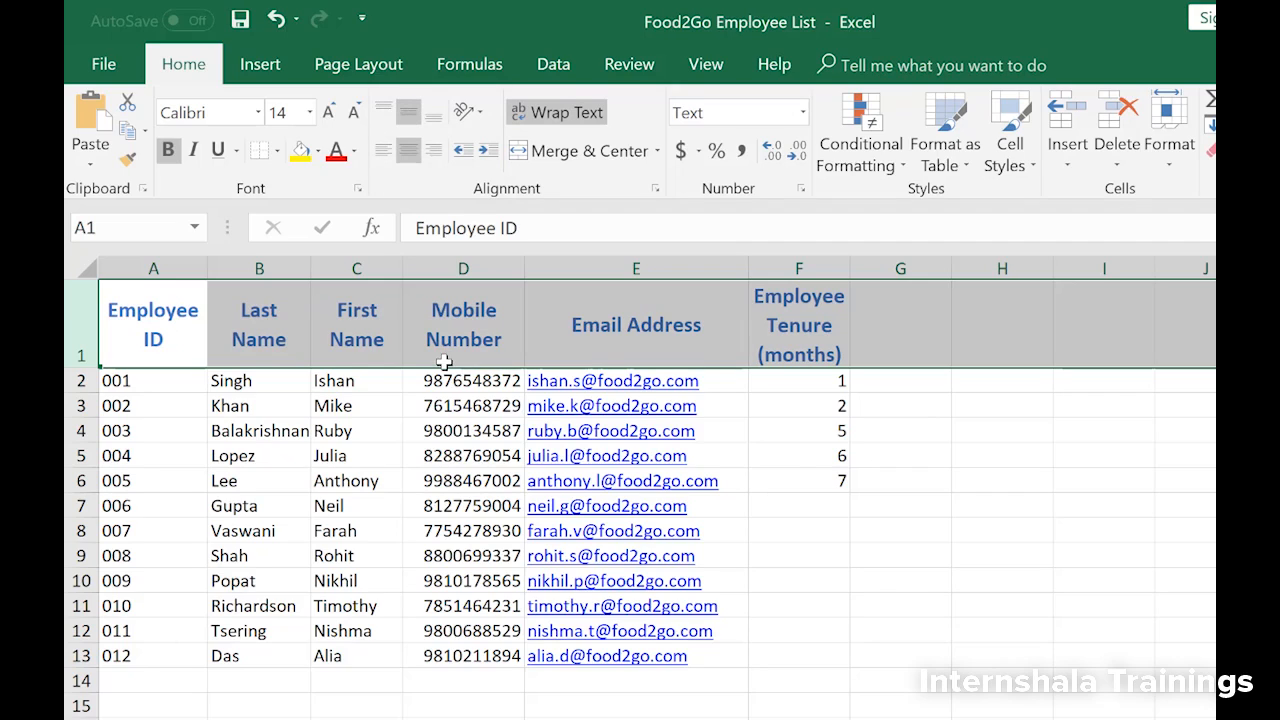
- Centre the contents of the Employee ID column horizontally
left_click(154, 268)
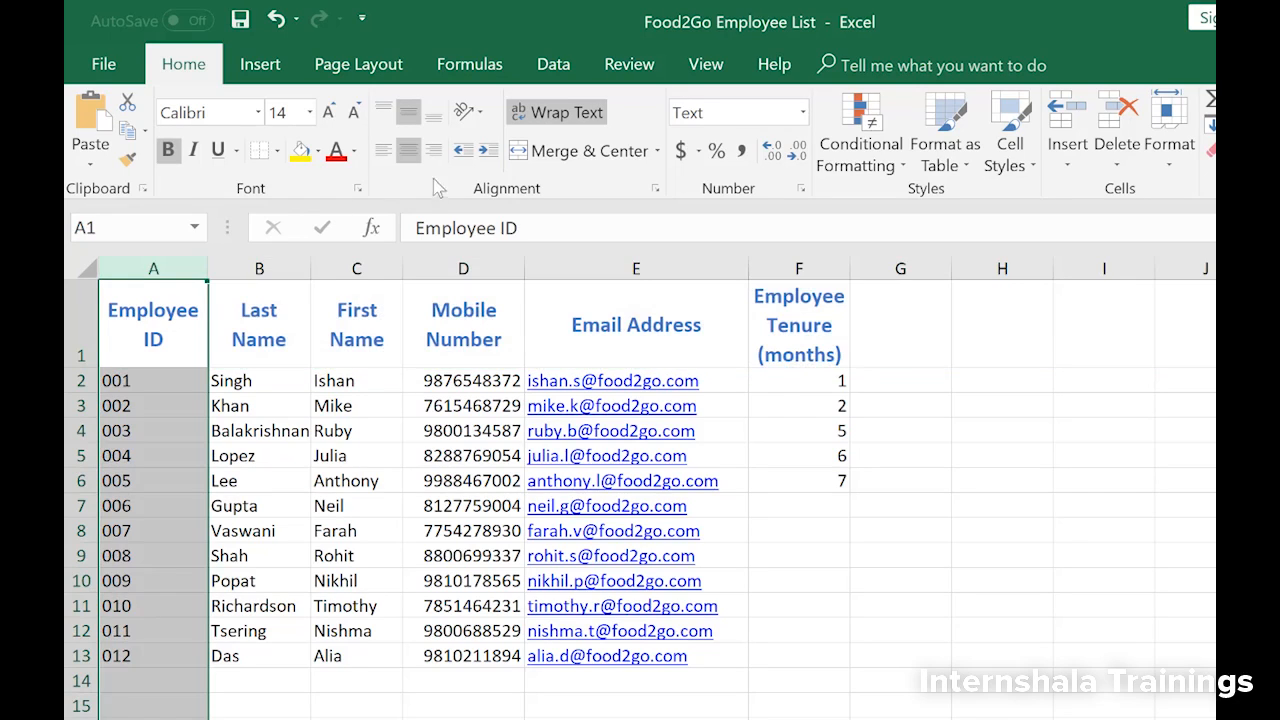
left_click(399, 151)
left_click(399, 151)
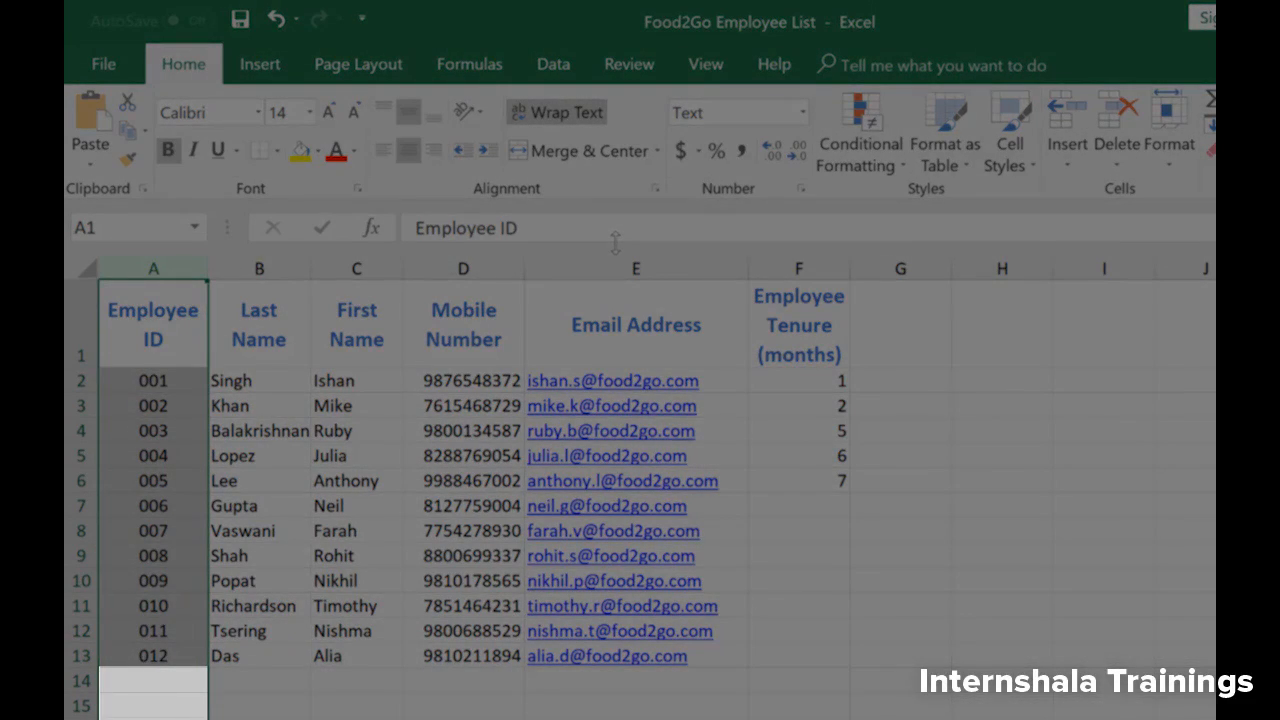
- Enter the next sequential employee ID in cell A14 and select the IDs in A2:A13
left_click(177, 683)
type("013")
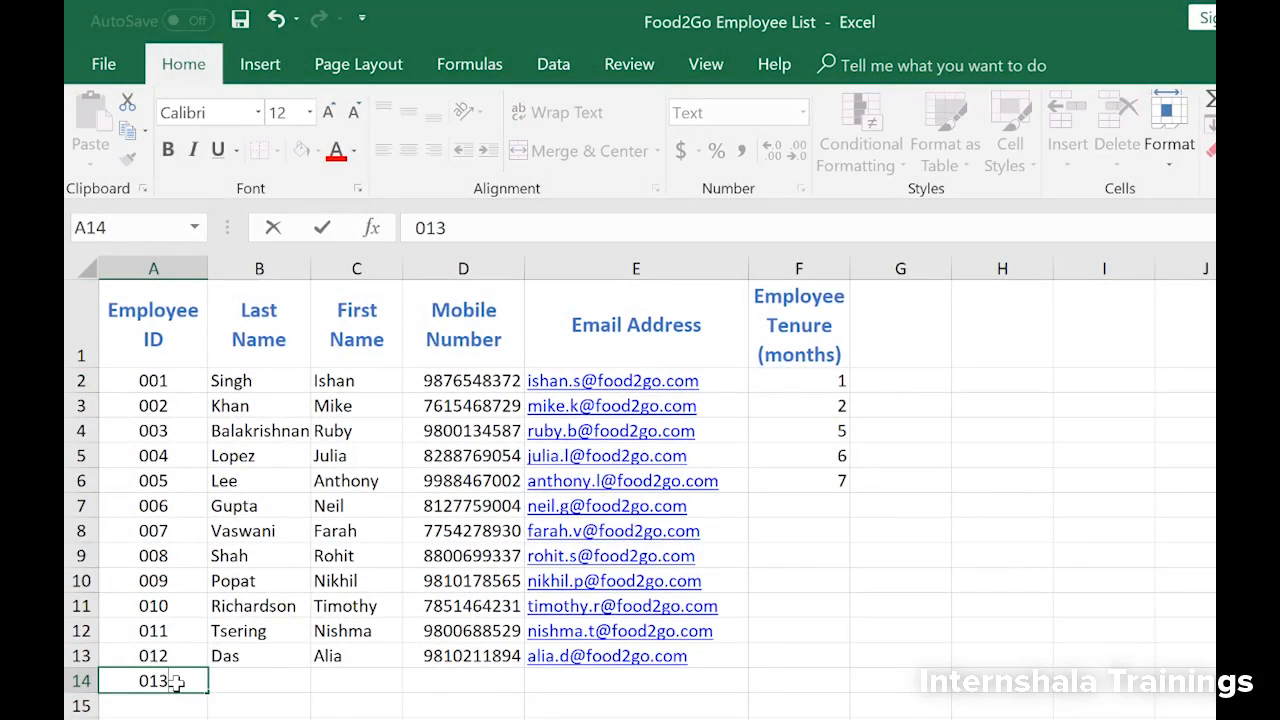
key("Return")
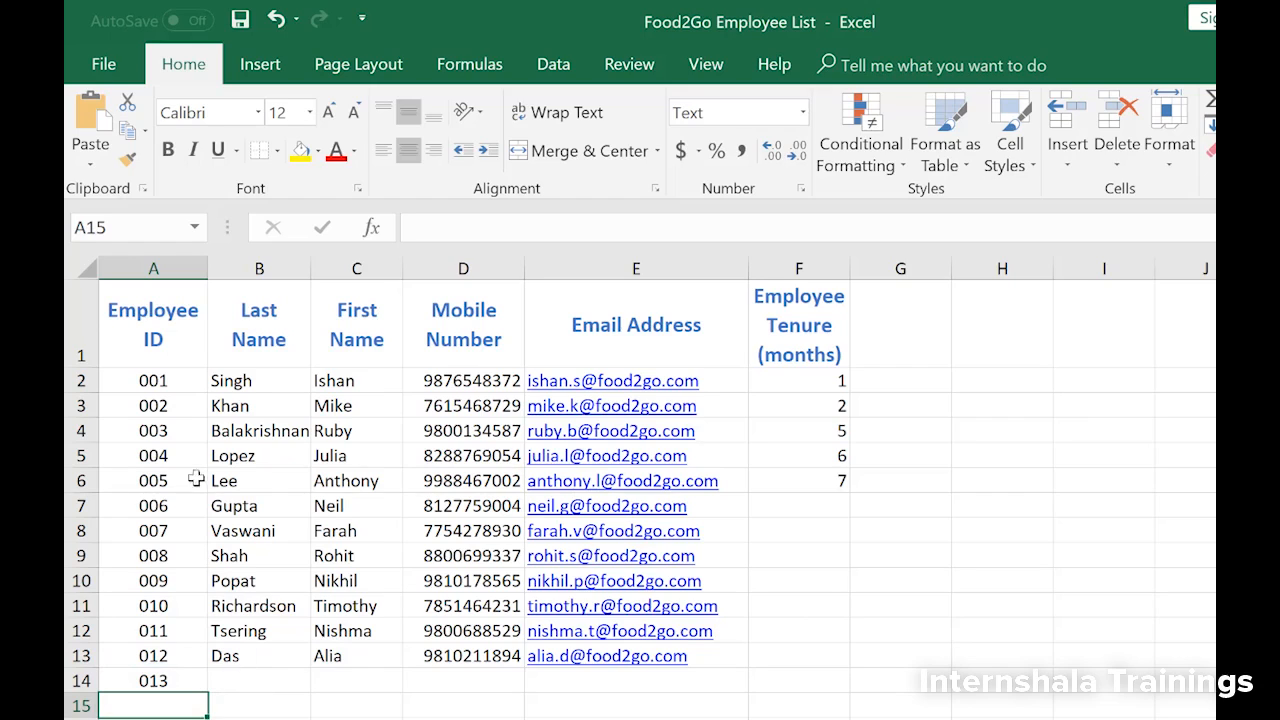
left_click_drag(185, 383, 158, 655)
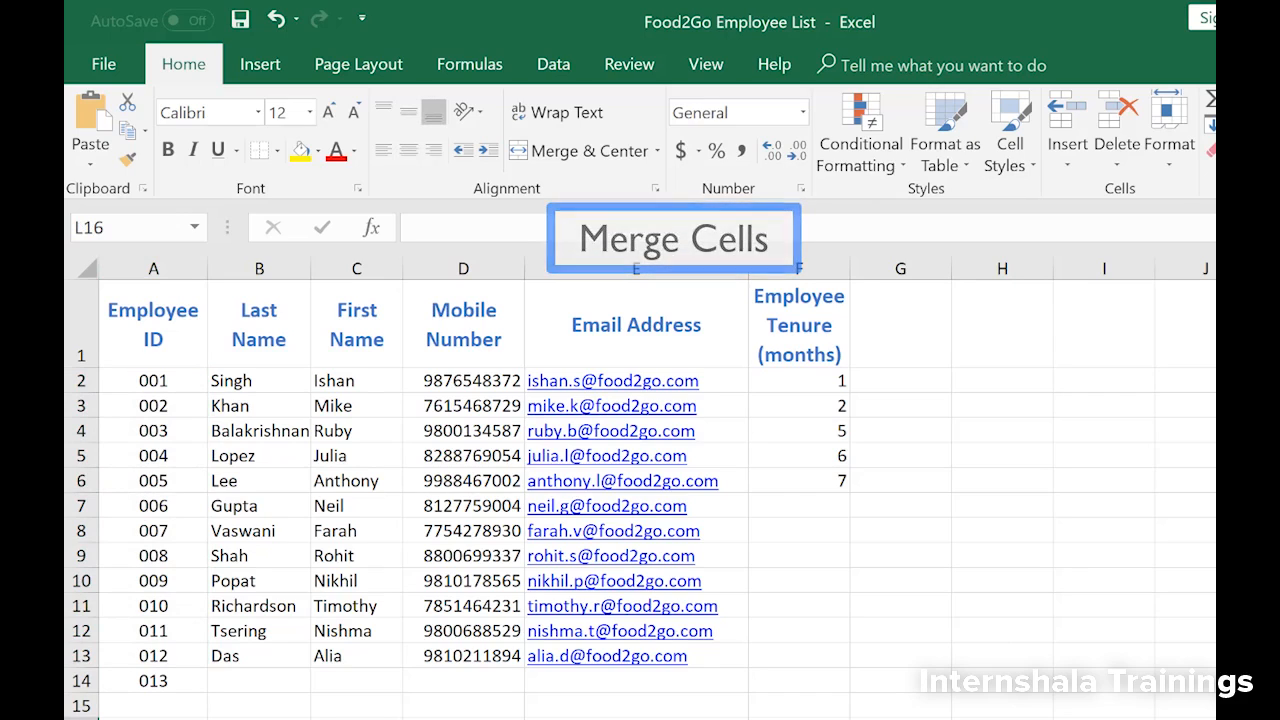
- Insert a sheet row above the headers and enter the title "Food2Go Employee List" in cell A1
left_click(143, 343)
left_click(1077, 147)
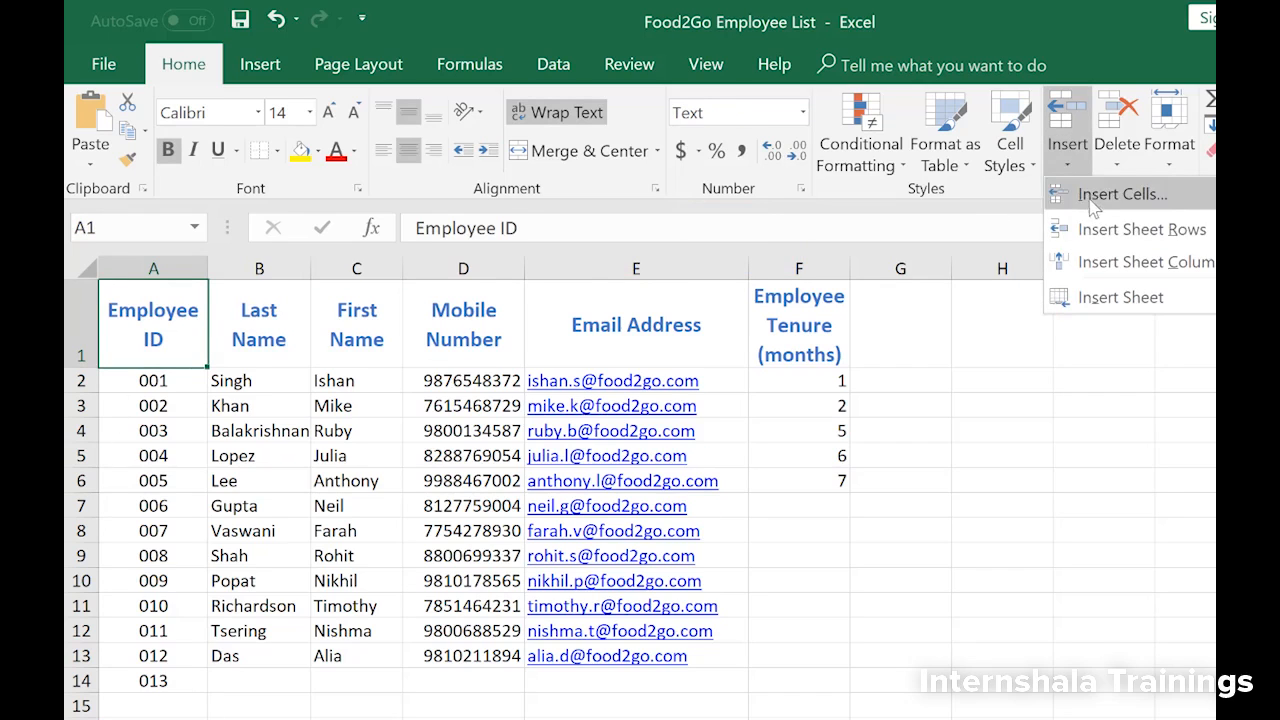
left_click(1143, 226)
type("Food")
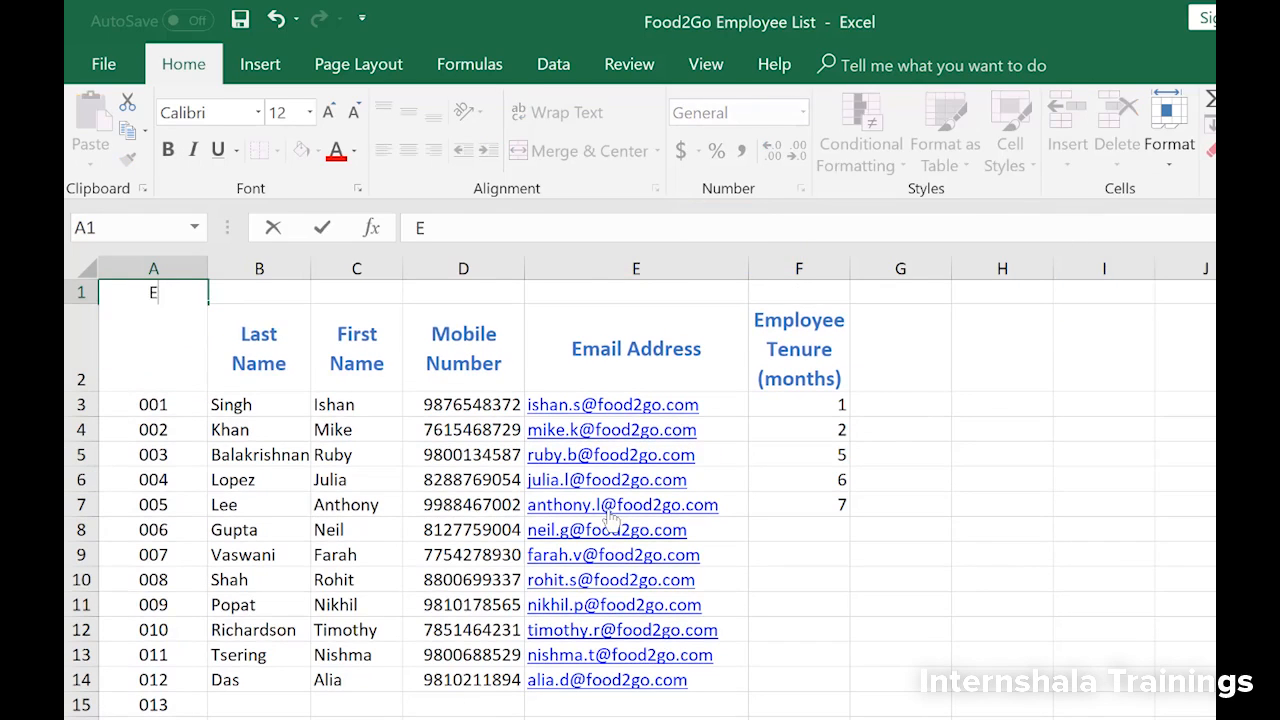
type("2G")
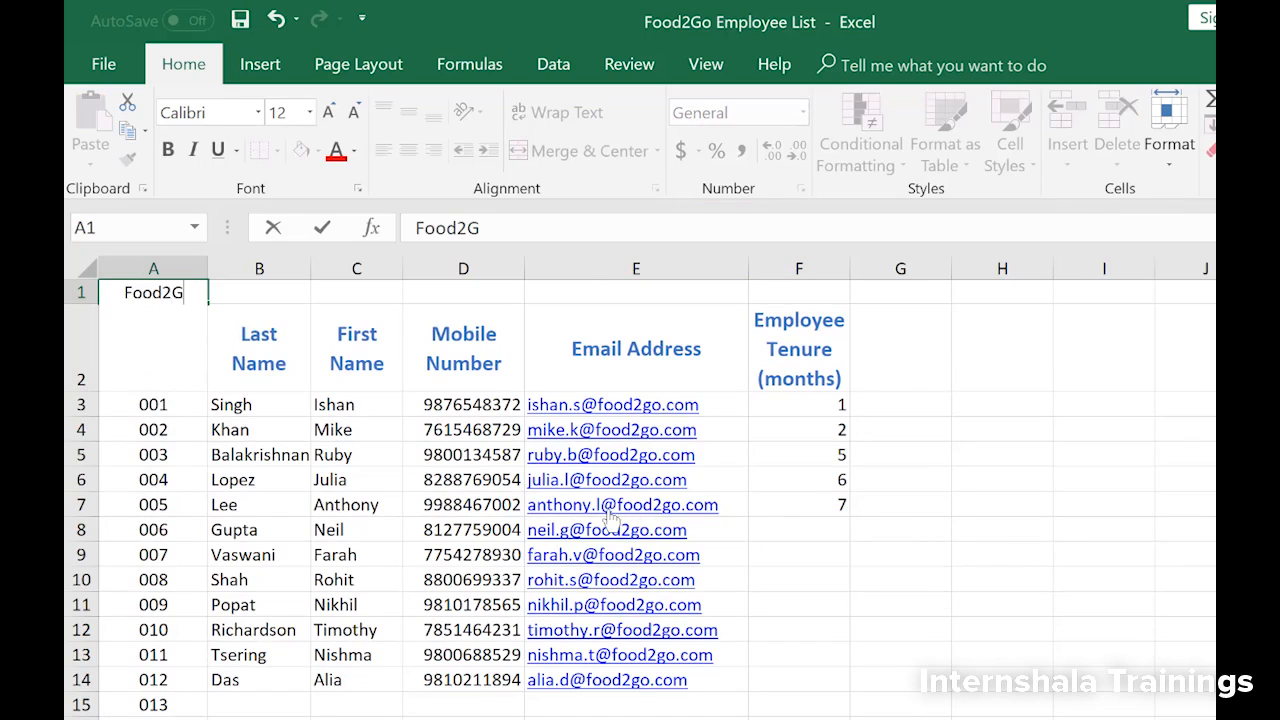
type("o Employee List")
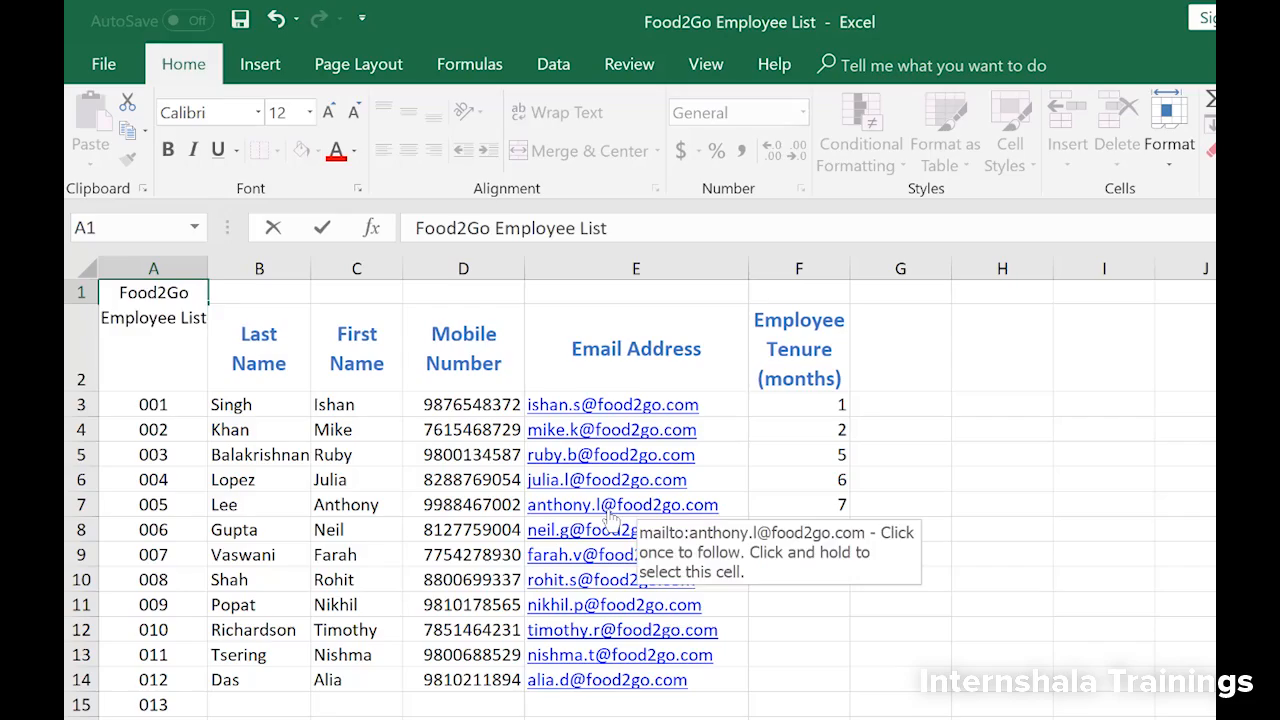
key("Return")
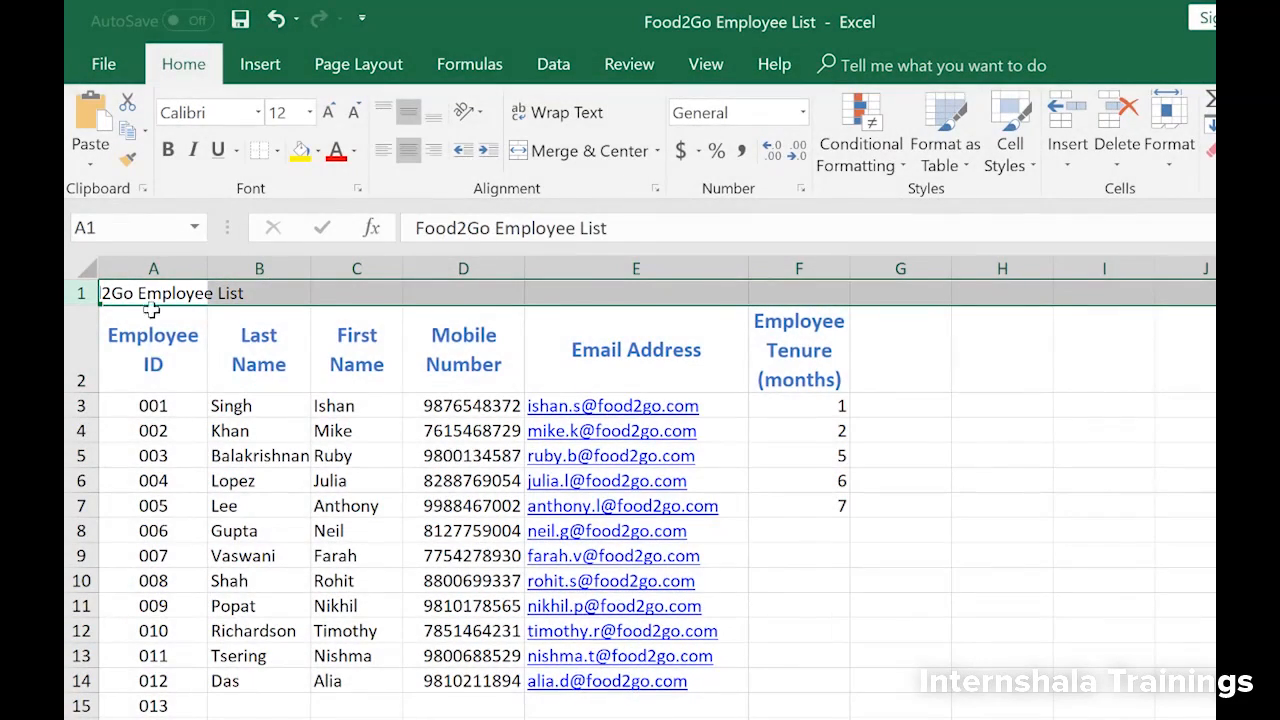
- Wrap the title text in cell A1, and merge and centre it across A1:F1
left_click(142, 295)
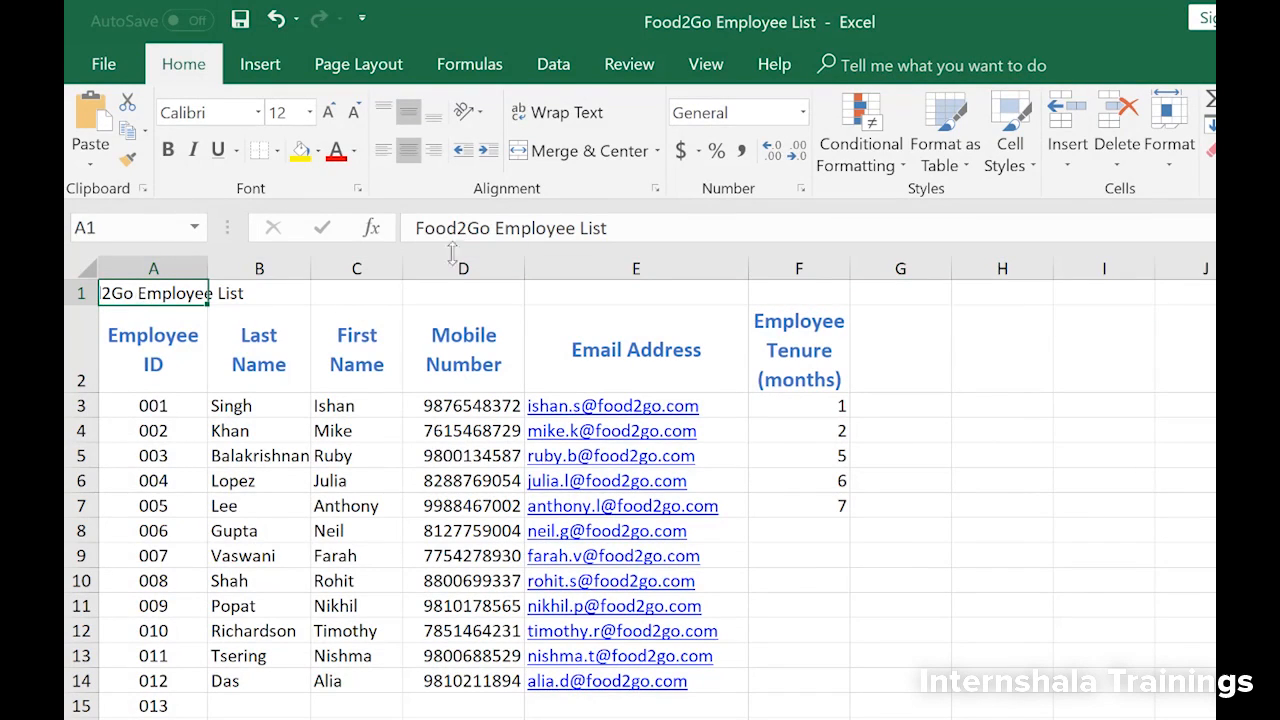
left_click(566, 114)
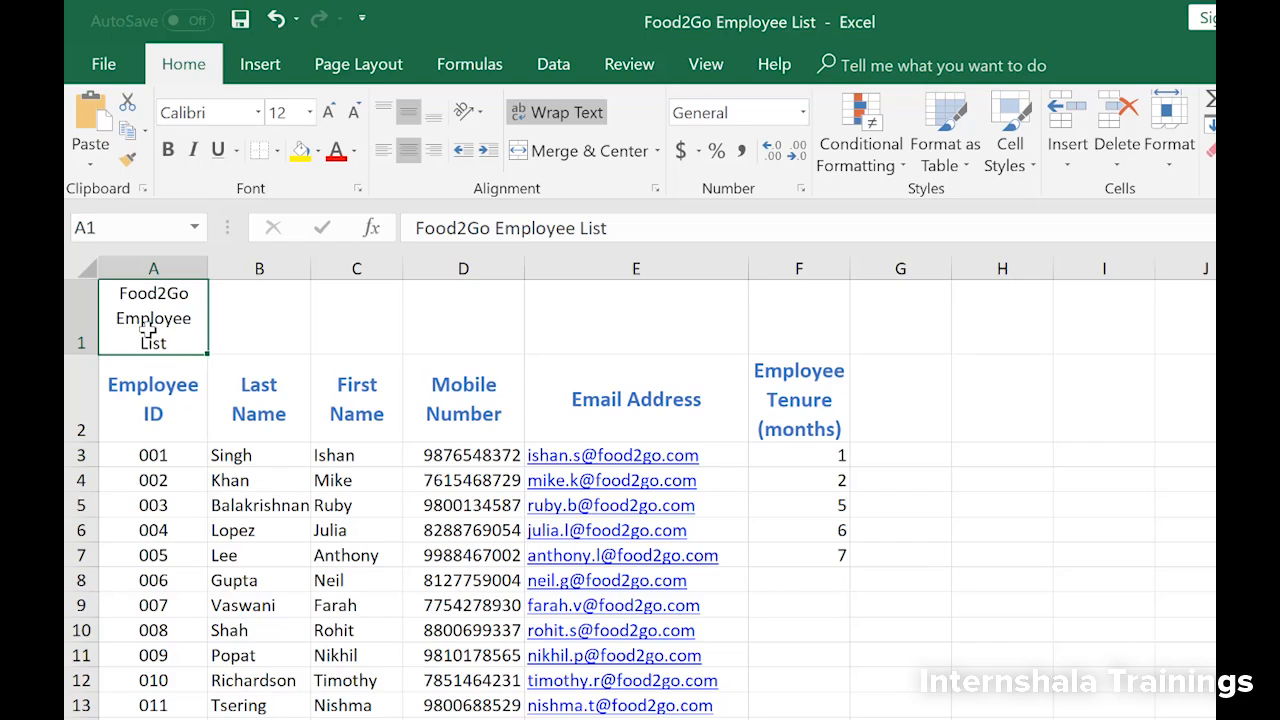
left_click_drag(148, 330, 786, 330)
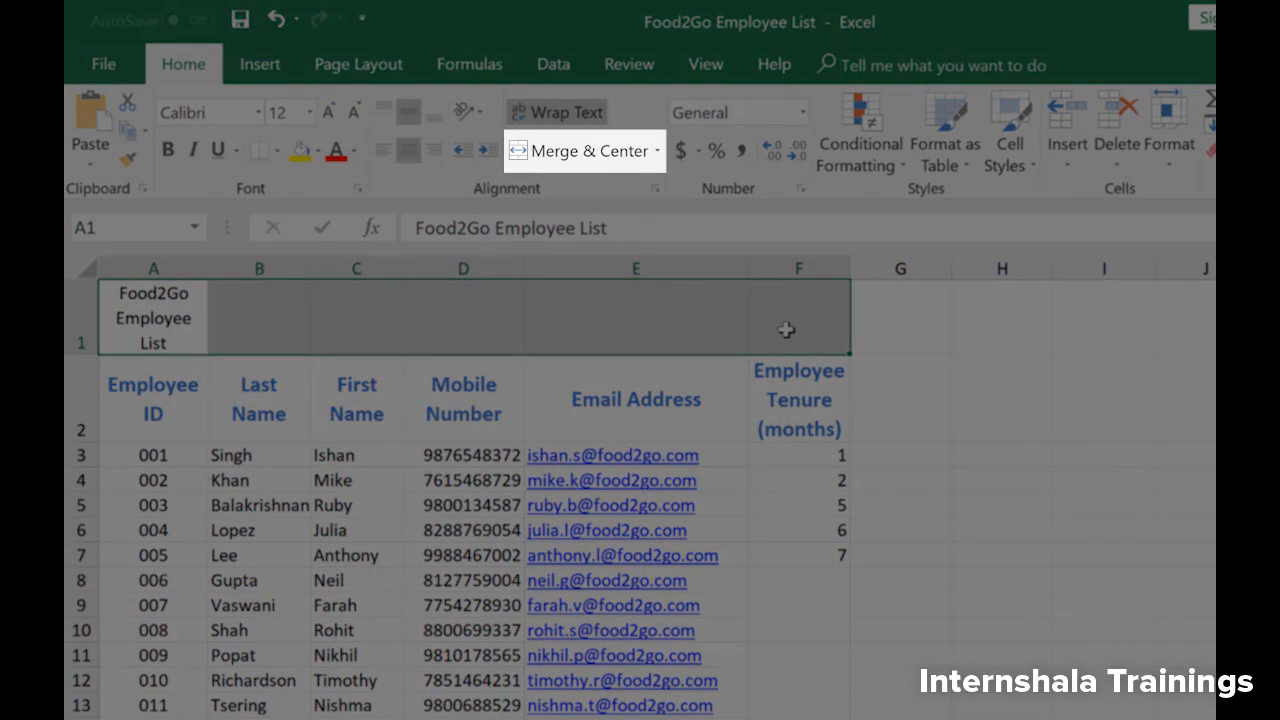
left_click(605, 150)
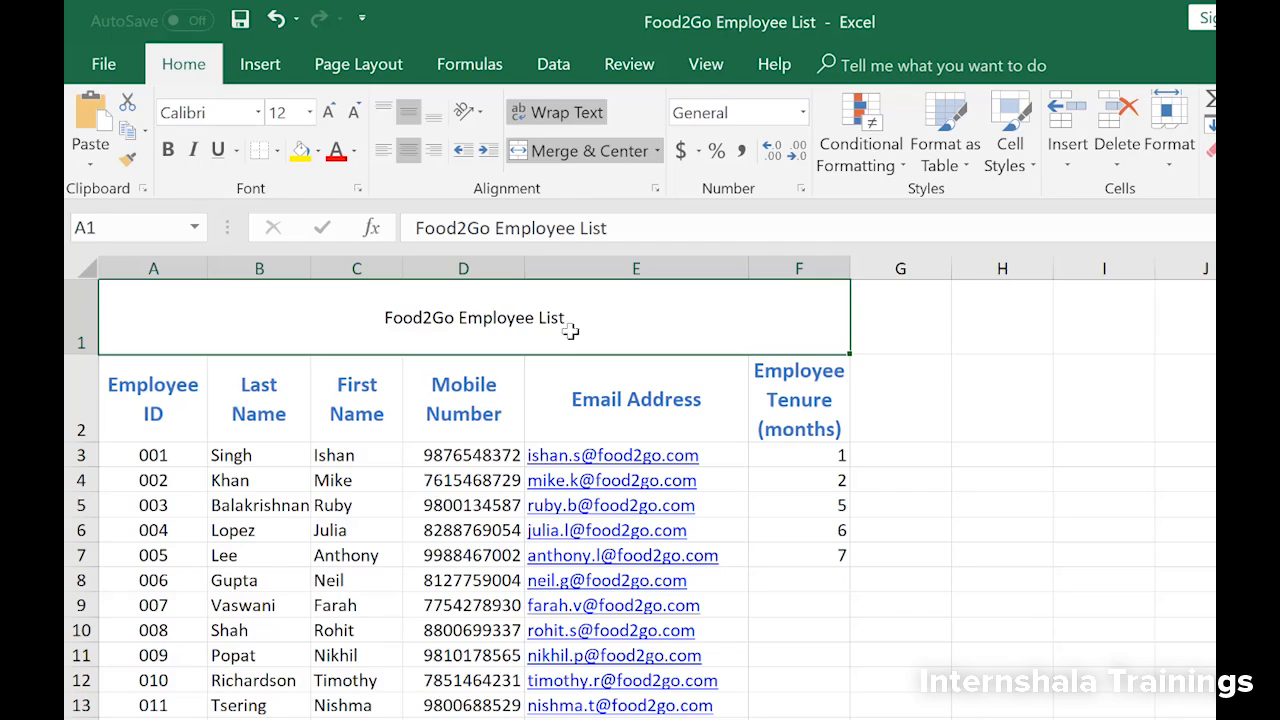
- Try bottom alignment on the merged title and return it to middle alignment
left_click(420, 113)
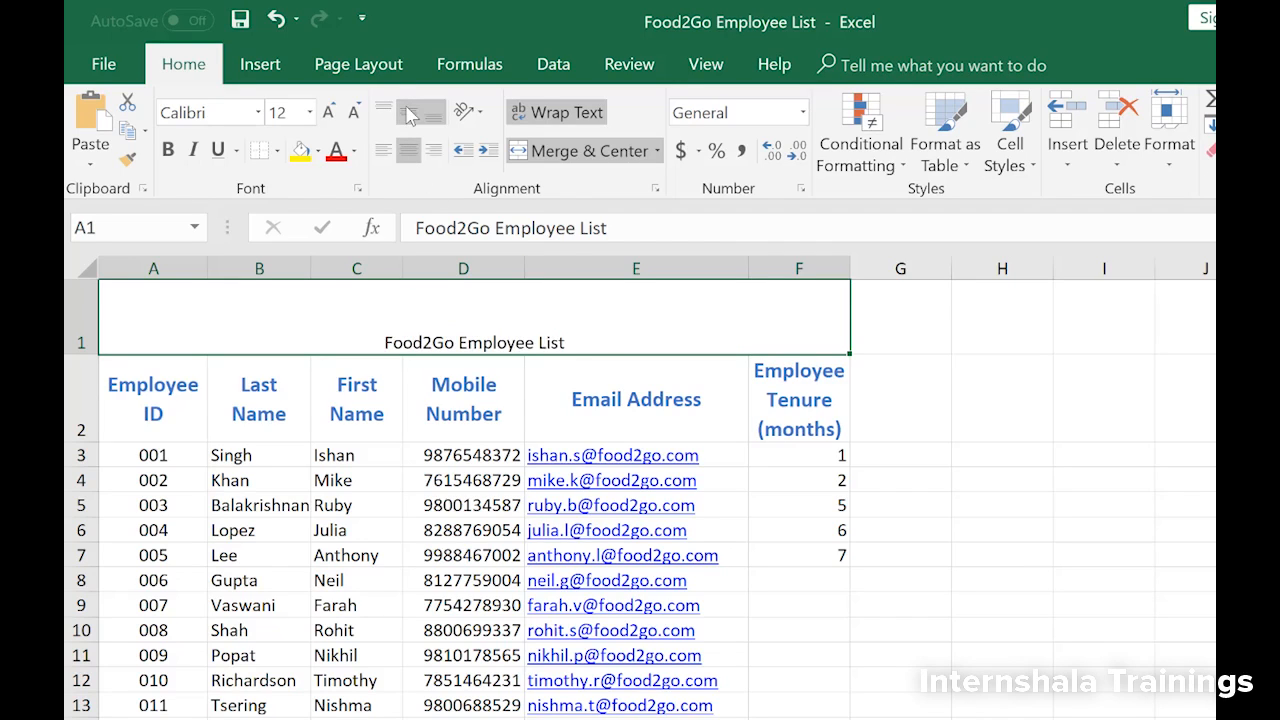
left_click(408, 113)
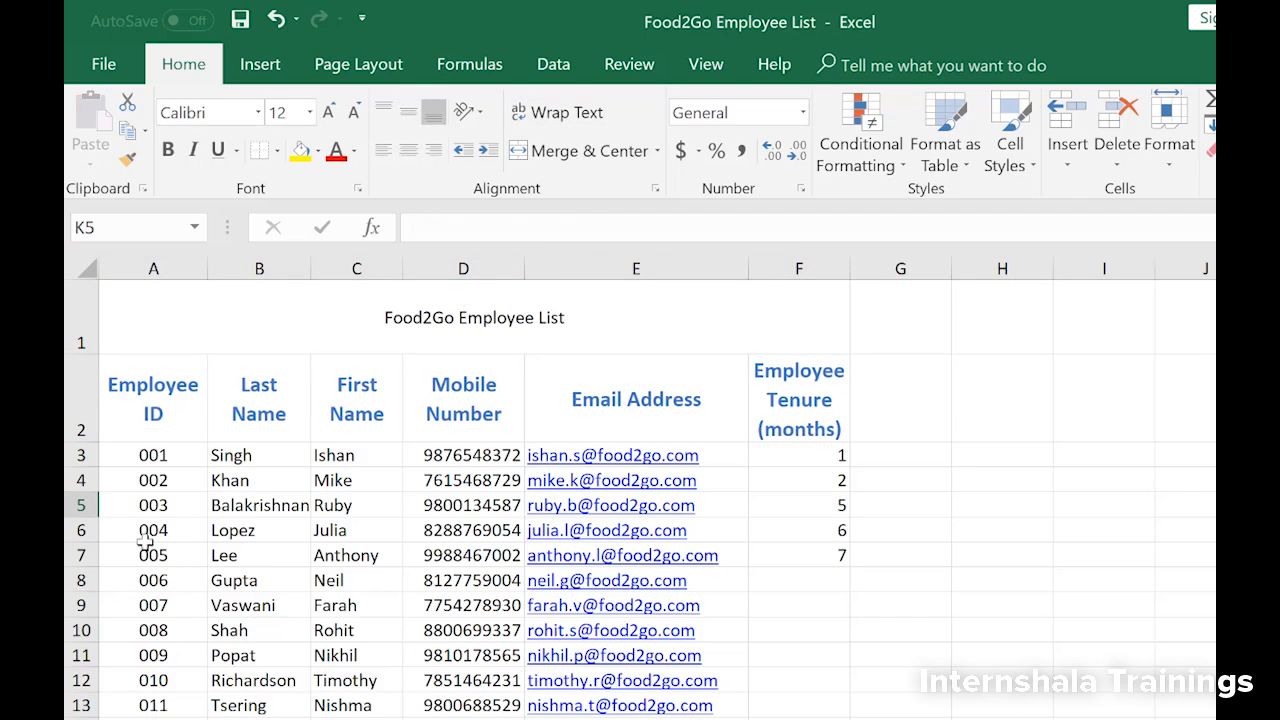
- Try to merge and centre the filled cells A6:F7, accepting that only the upper-left value is kept
left_click_drag(140, 535, 815, 557)
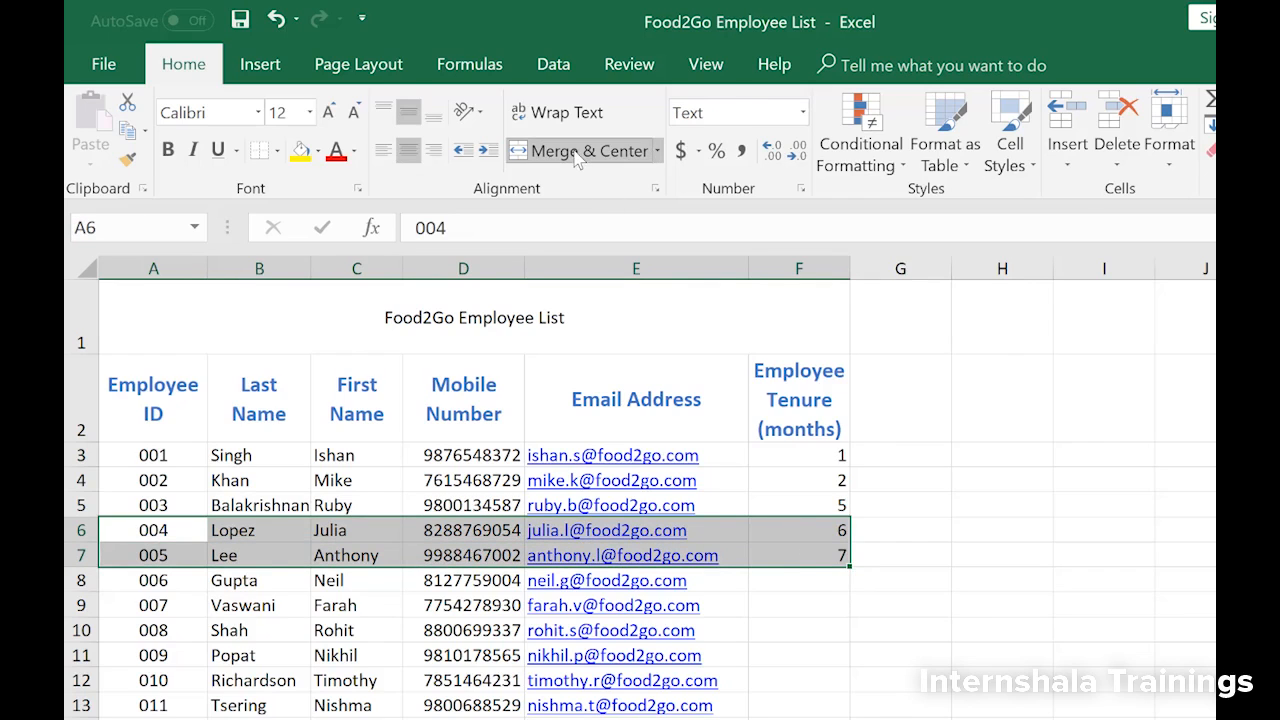
left_click(589, 150)
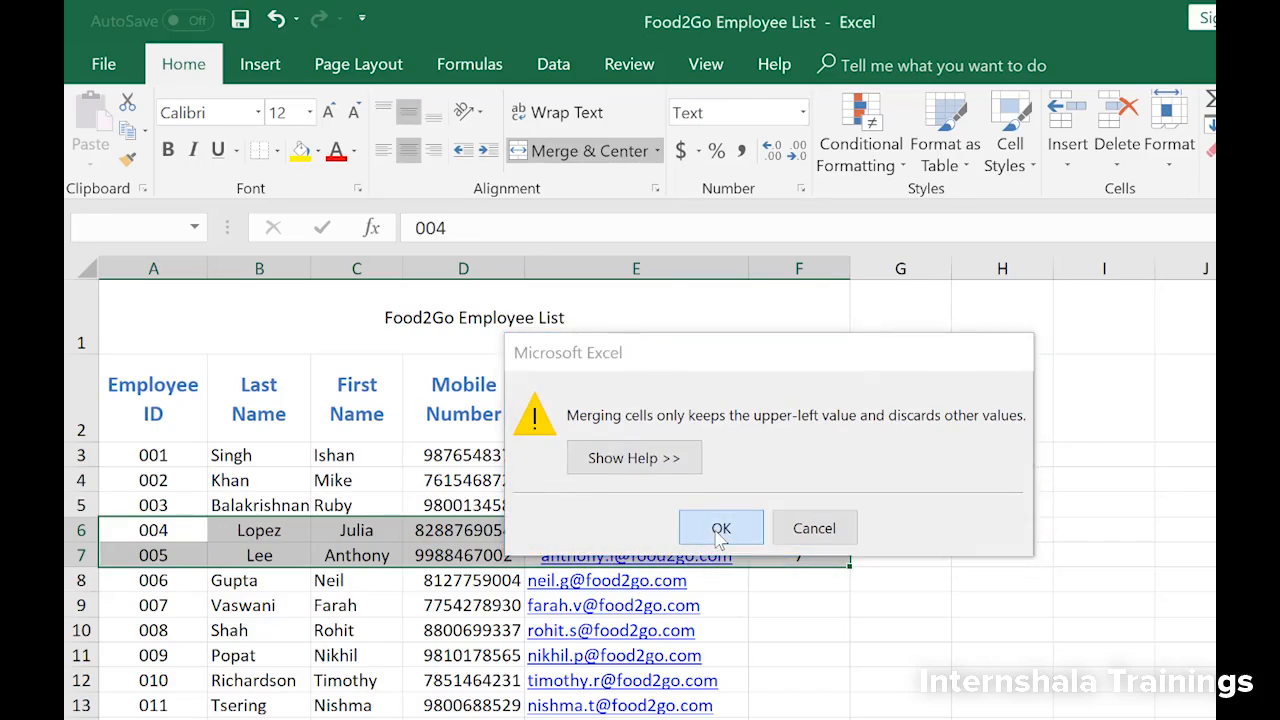
left_click(720, 531)
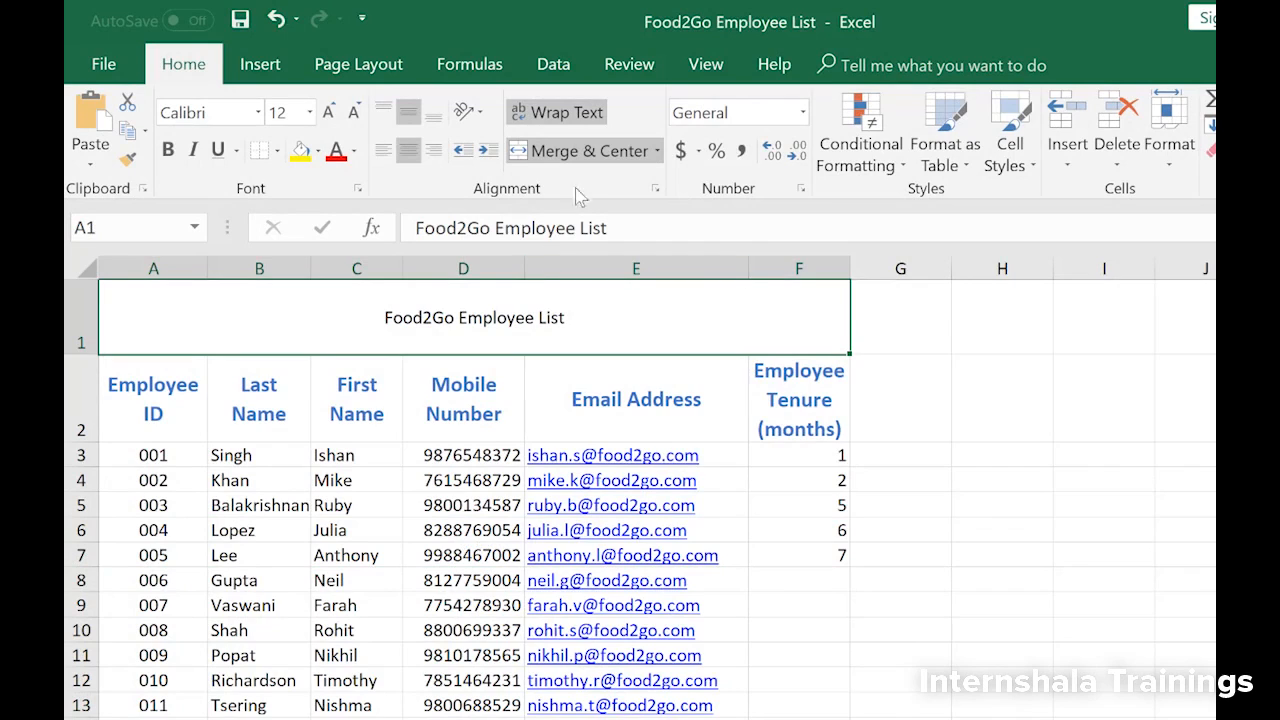
- Unmerge the title cells A1:F1 and turn off text wrapping for header row 2
left_click(598, 160)
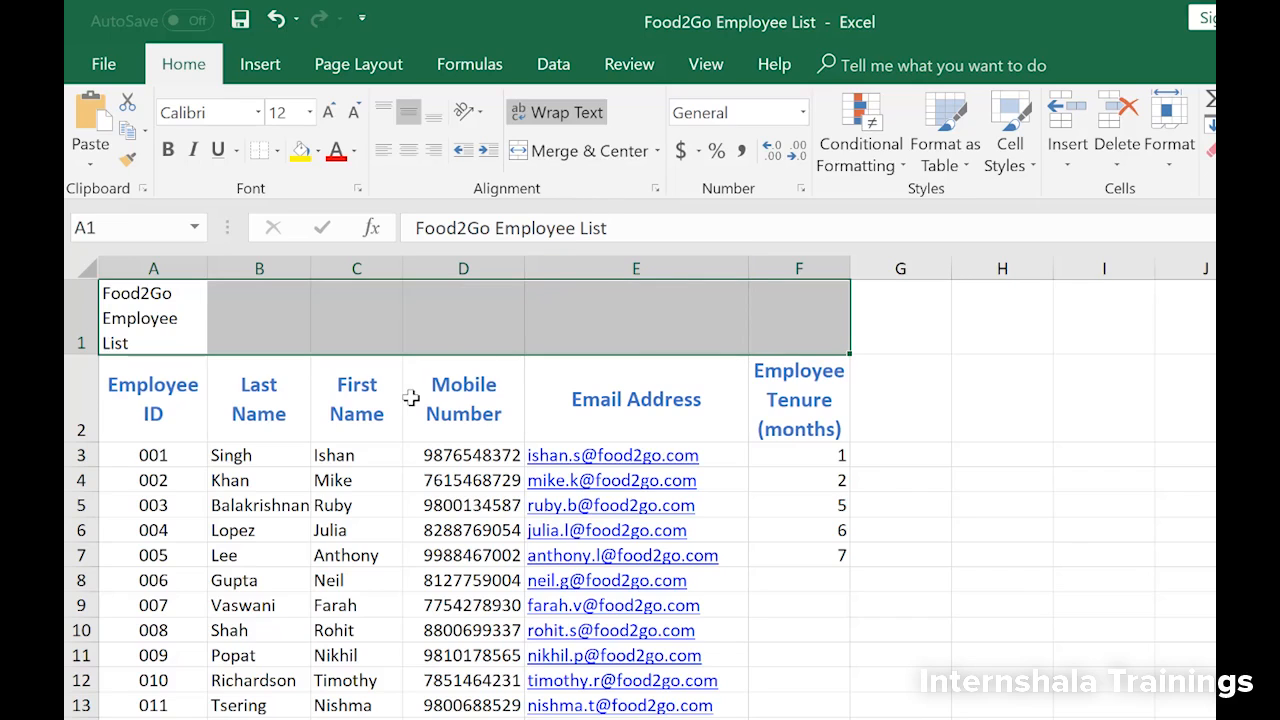
left_click(87, 400)
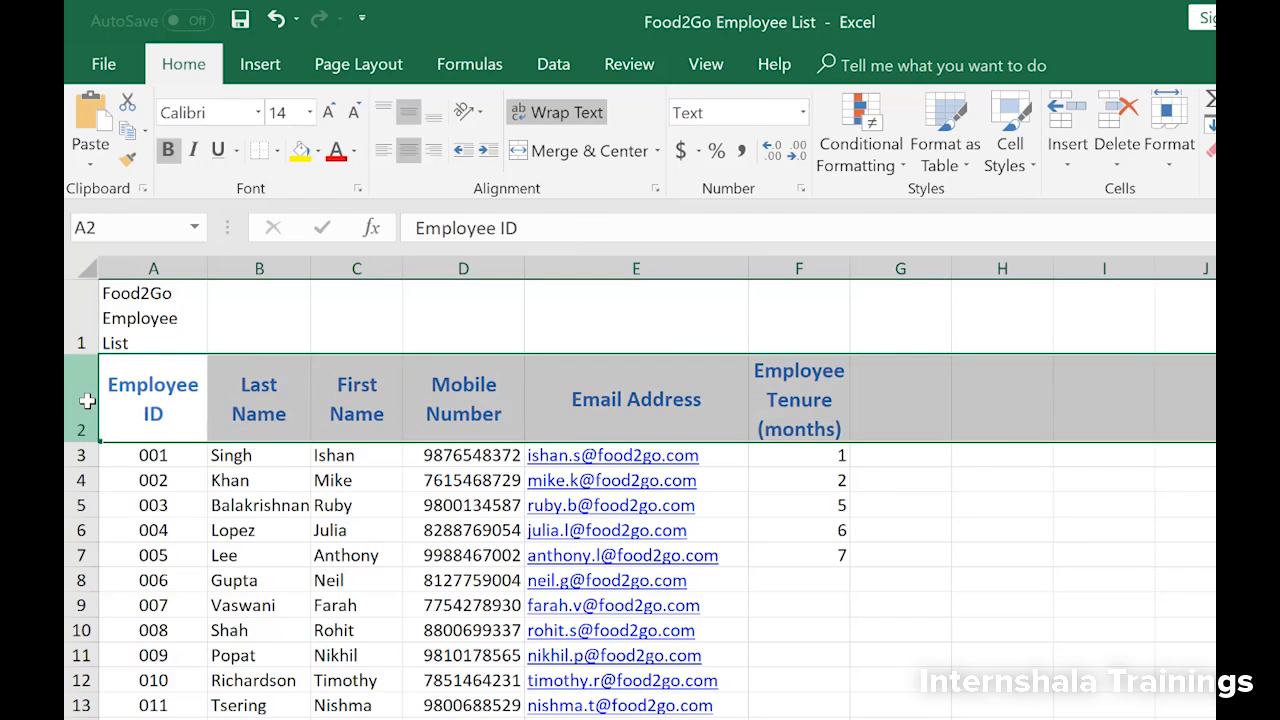
left_click(540, 113)
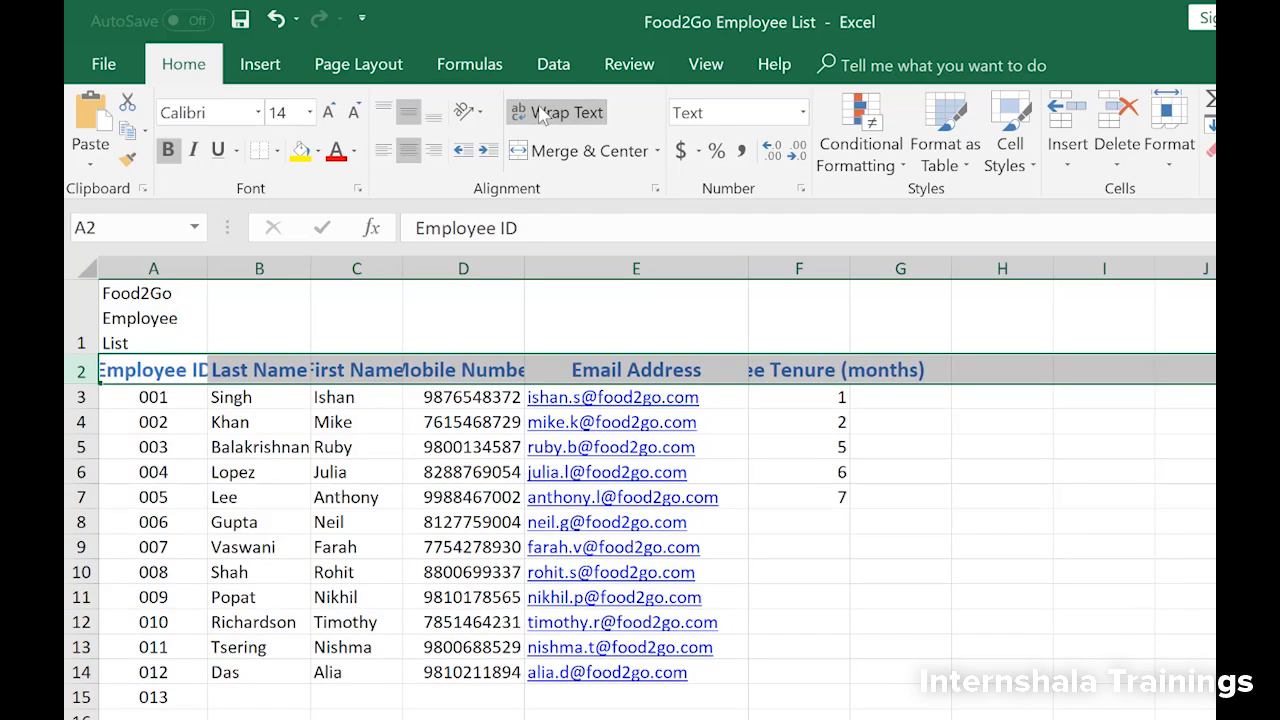